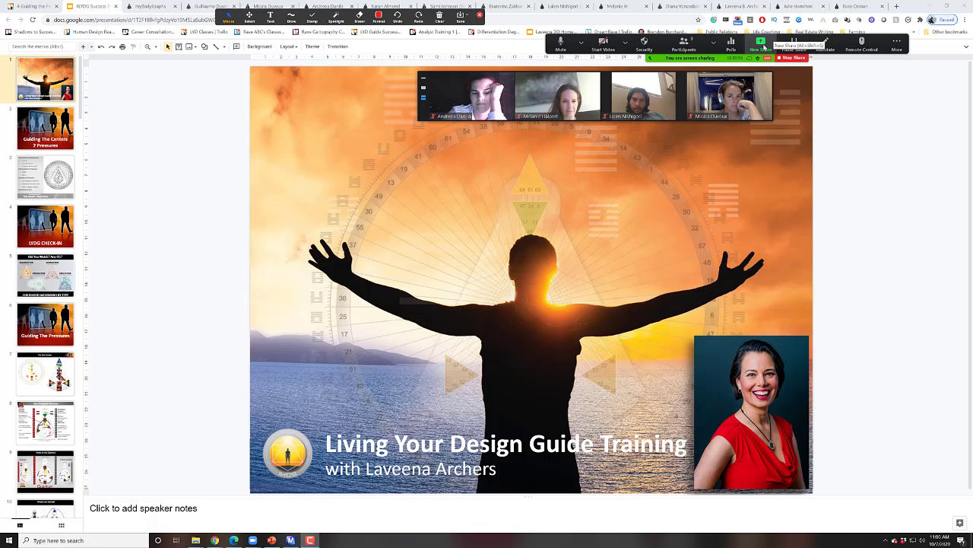
# - Stop the current screen share, move the meeting window clear of the slide and open the share source selection
pyautogui.click(794, 57)
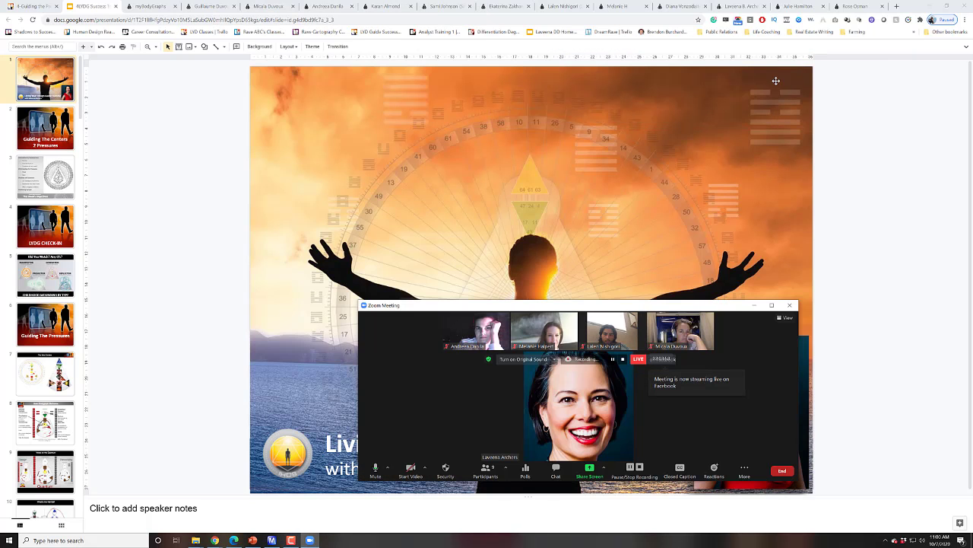
pyautogui.moveTo(516, 308); pyautogui.dragTo(215, 20)
pyautogui.click(289, 182)
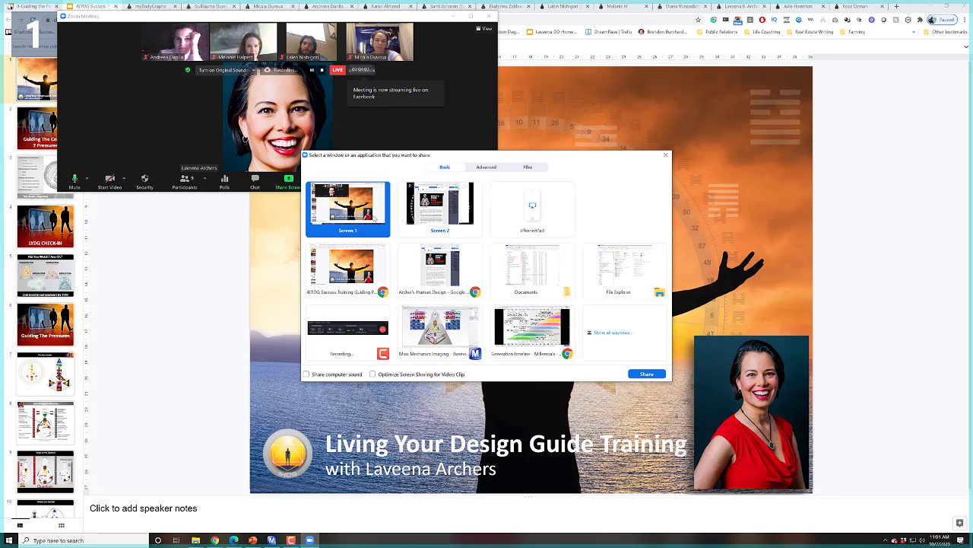
# - Share a Portion of Screen and resize the sharing frame to fit tightly around the slide, excluding the thumbnails and speaker notes
pyautogui.click(486, 167)
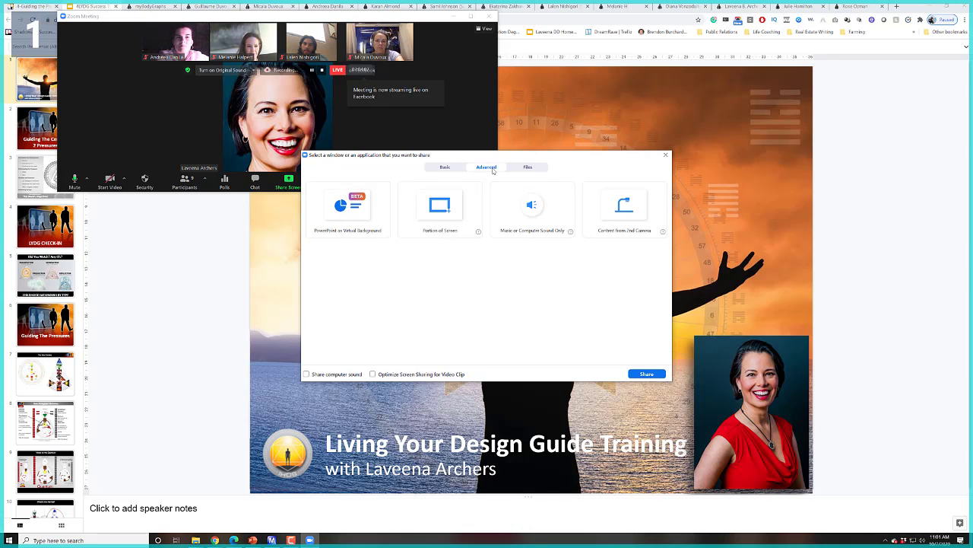
pyautogui.click(450, 215)
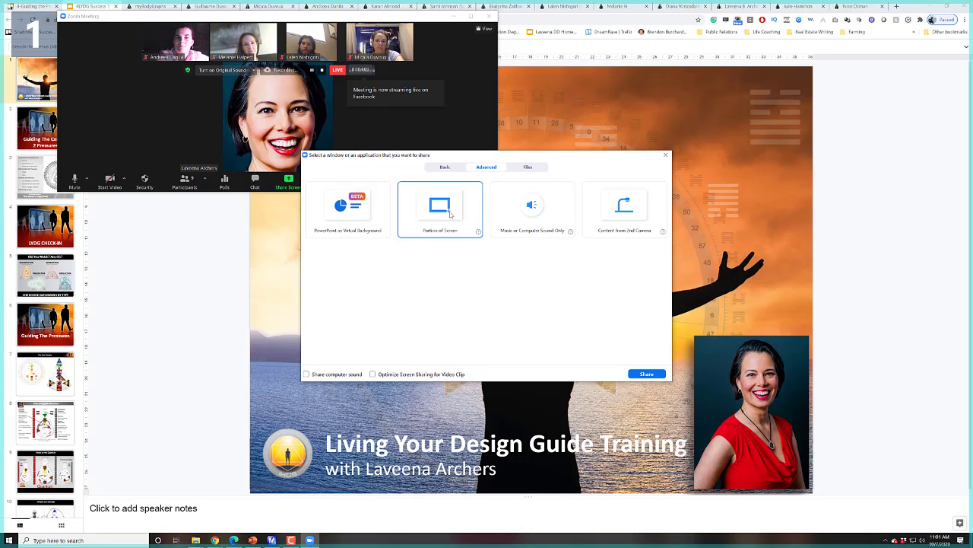
pyautogui.click(451, 216)
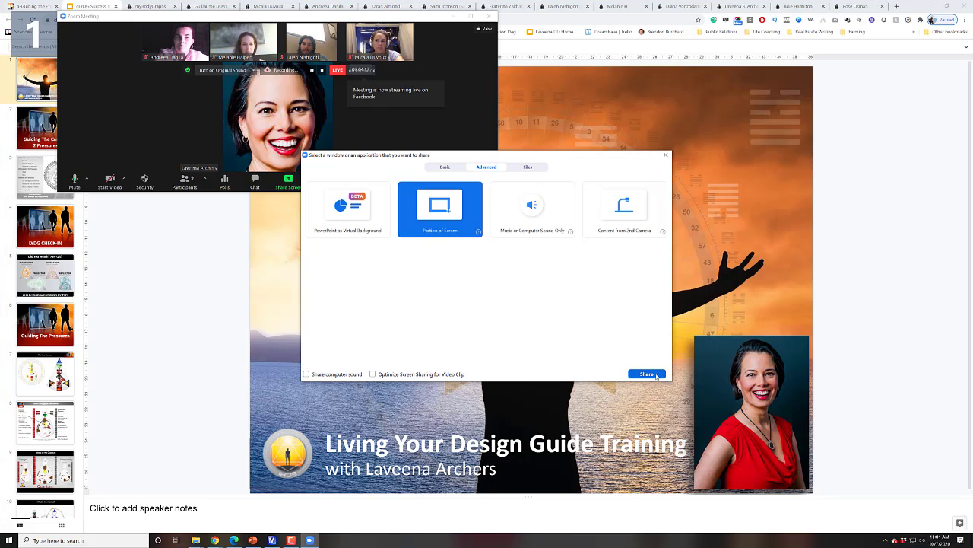
pyautogui.click(646, 373)
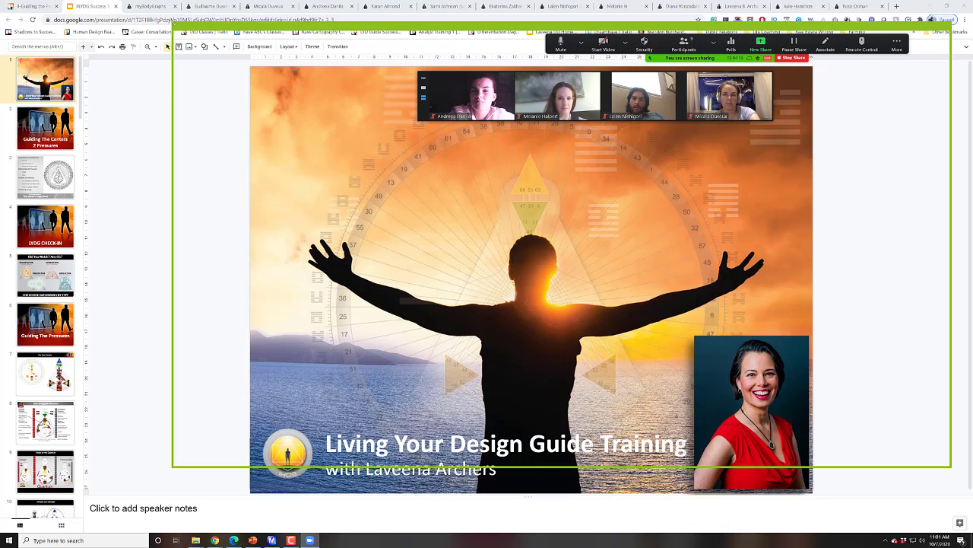
pyautogui.moveTo(172, 31); pyautogui.dragTo(249, 58)
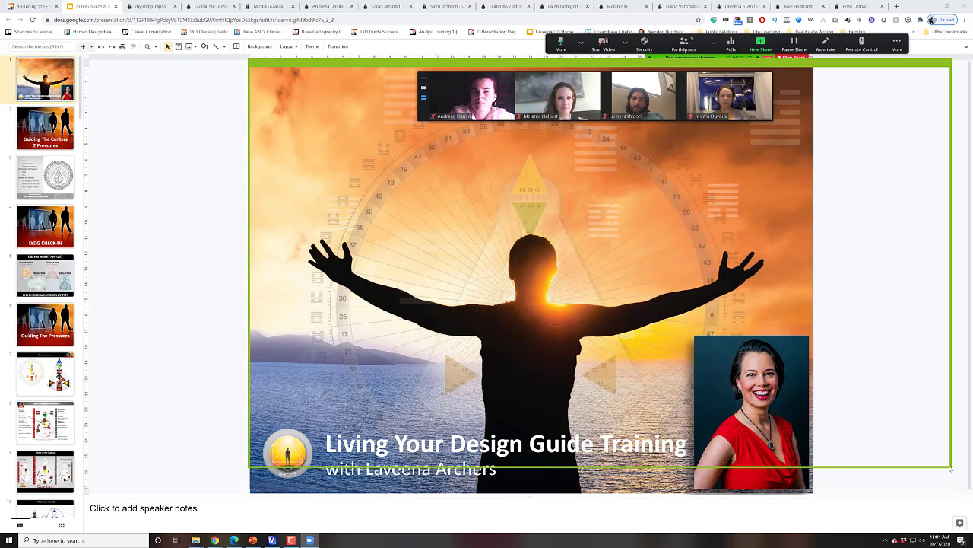
pyautogui.moveTo(950, 468); pyautogui.dragTo(814, 495)
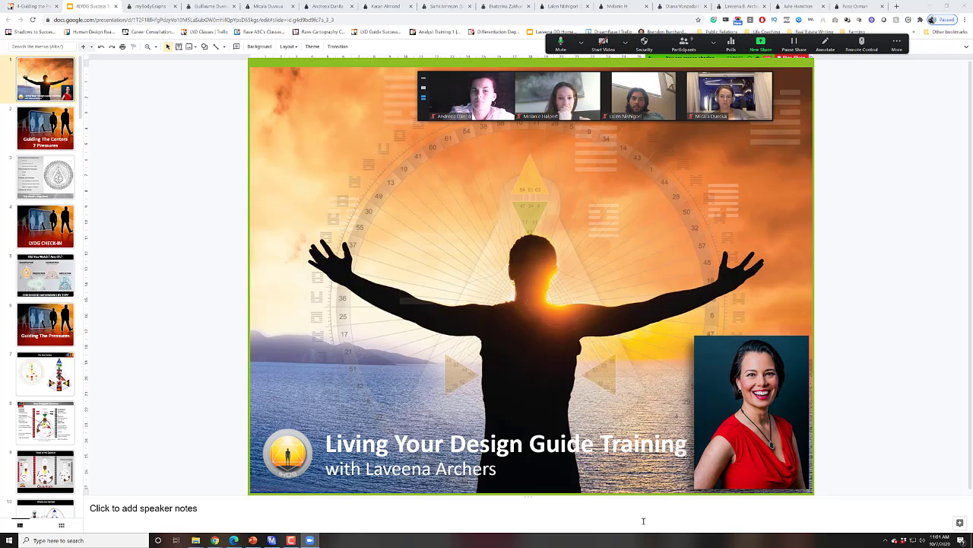
# - Enter the test lines "cgnfhmnghm", "vhjgk\\" and "jmkgjk" in the title slide's speaker notes, separated by blank lines
pyautogui.click(229, 517)
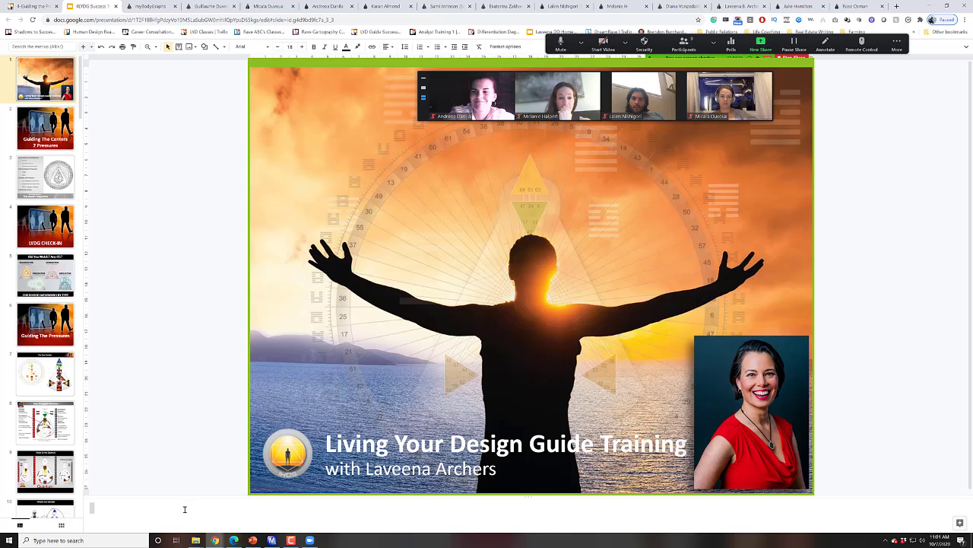
pyautogui.write('cgnfhmnghm')
pyautogui.press('Return')
pyautogui.press('Return')
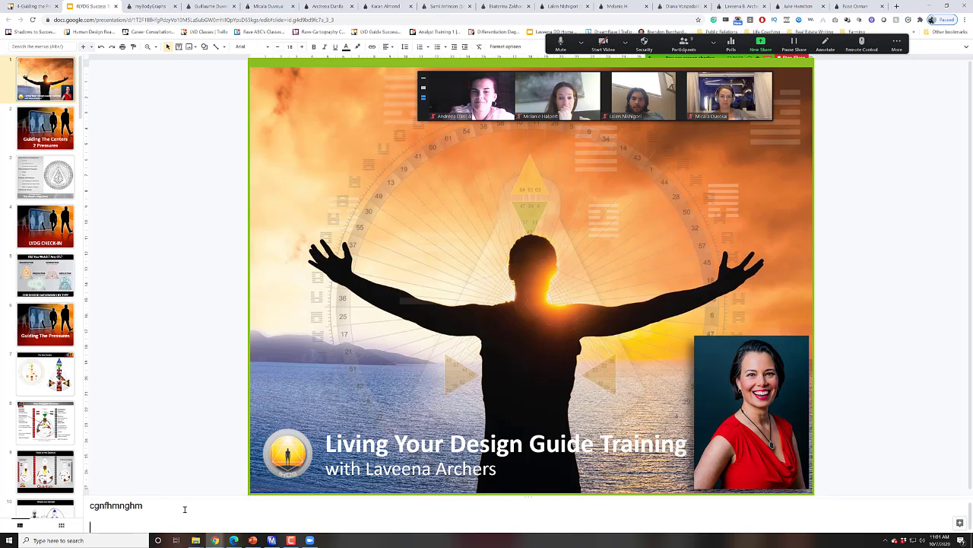
pyautogui.write('vhjgk')
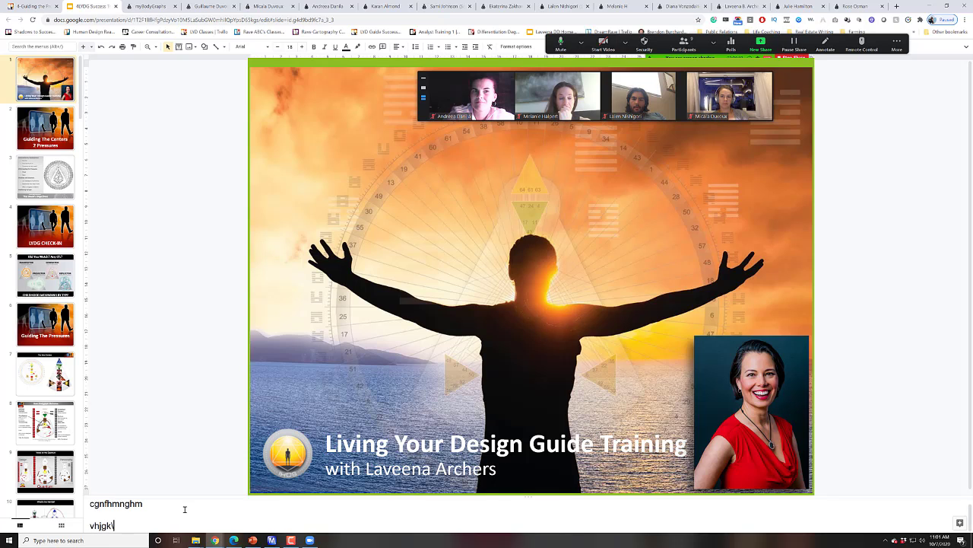
pyautogui.write('\\\\')
pyautogui.press('Return')
pyautogui.press('Return')
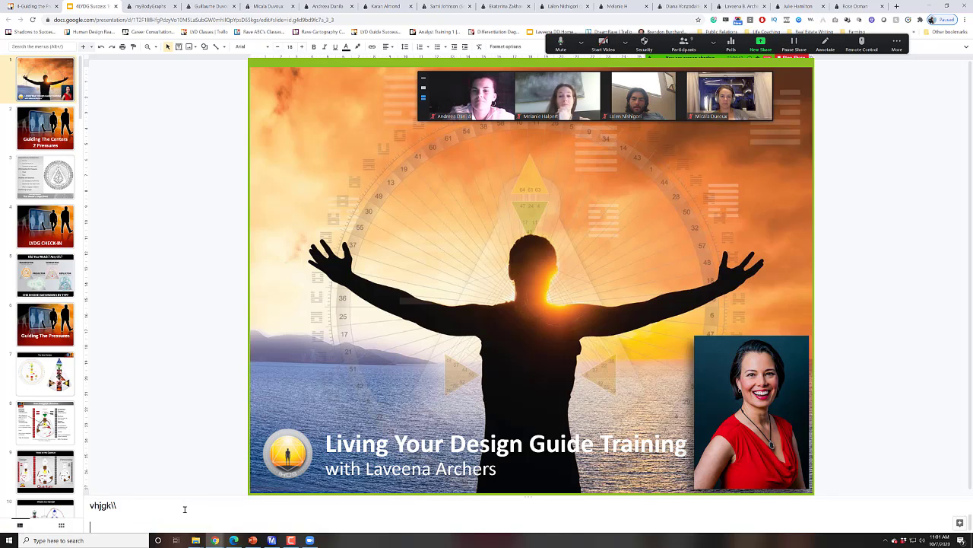
pyautogui.write('jmkgjk')
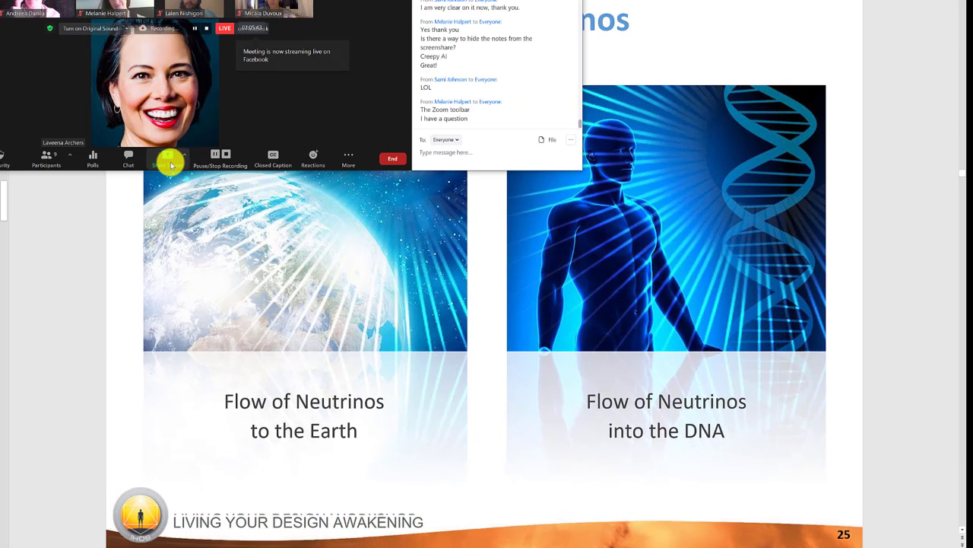
# - Start a new Zoom screen share of the whole Screen 1
pyautogui.click(169, 157)
pyautogui.click(350, 141)
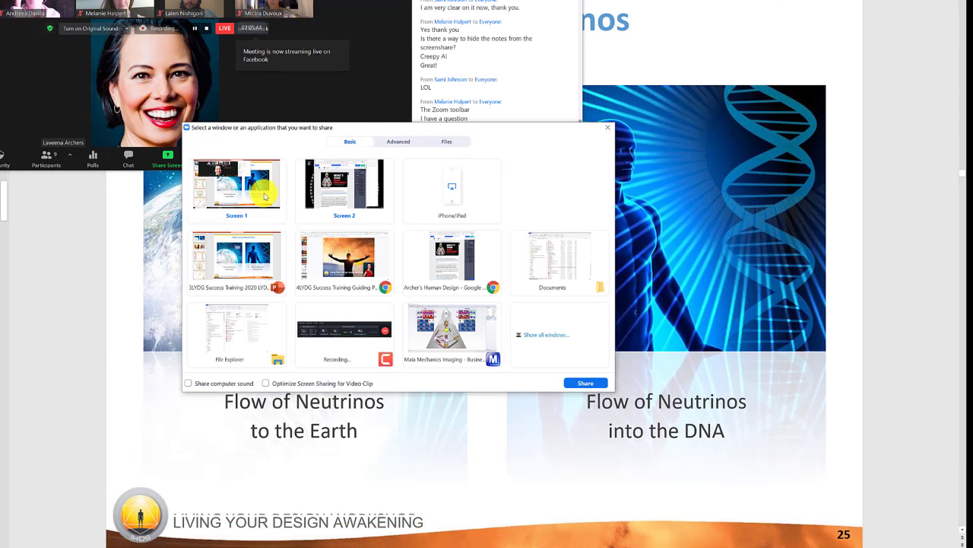
pyautogui.click(224, 191)
pyautogui.click(601, 383)
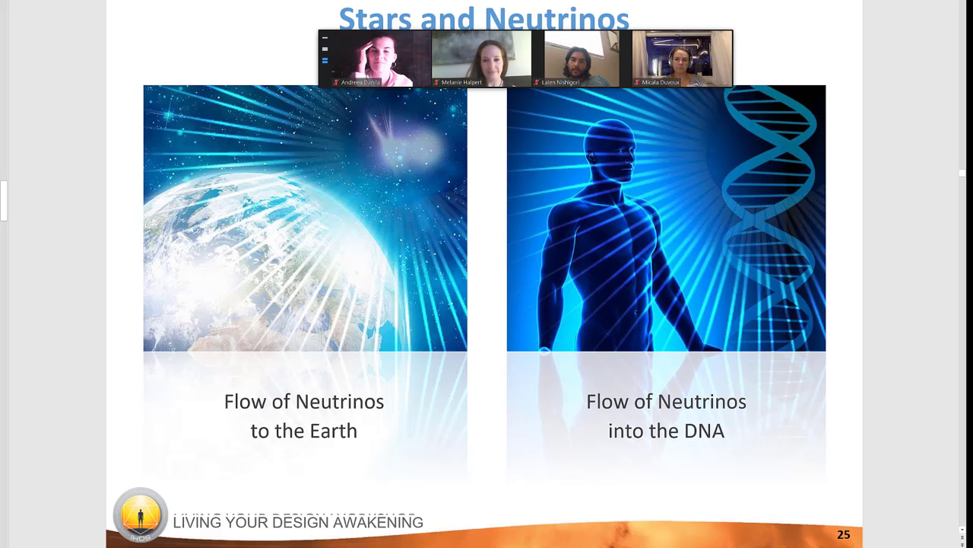
# - Page through the presentation from the neutrino flow slide to The Mandala slide, stepping back once on the way
pyautogui.press('Right')
pyautogui.press('Right')
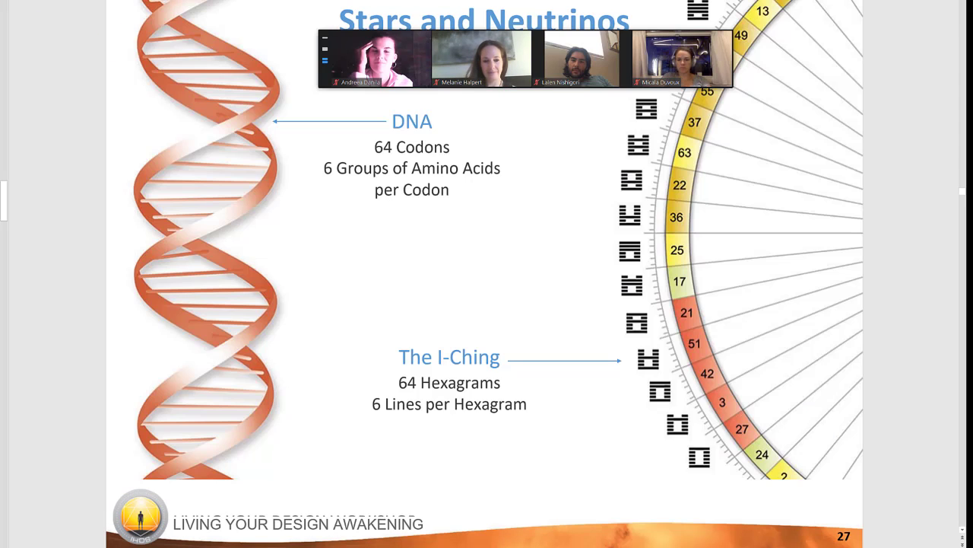
pyautogui.press('Left')
pyautogui.press('Right')
pyautogui.press('Right')
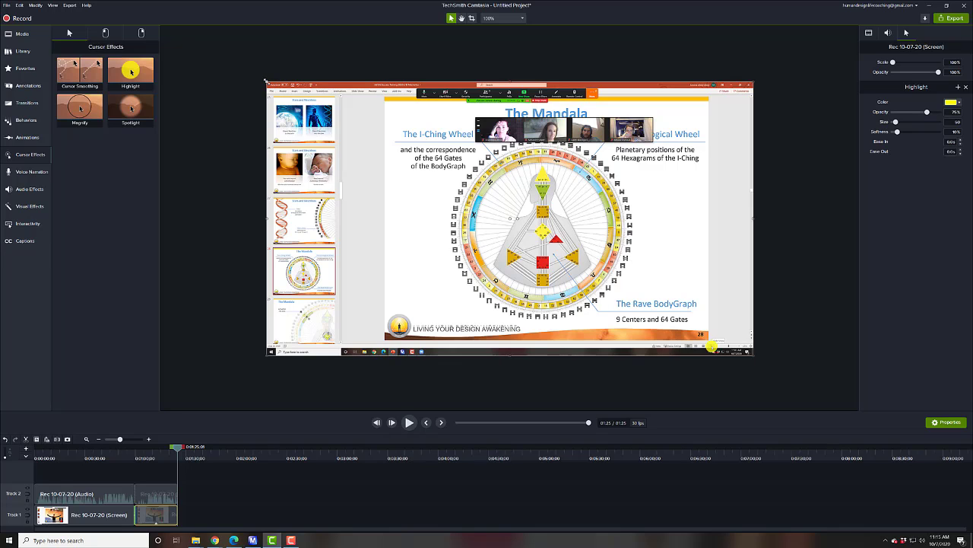
# - In Camtasia, enlarge and reposition the screen recording so the full Mandala slide fits the canvas, with the thumbnails and toolbars outside it
pyautogui.moveTo(265, 79); pyautogui.dragTo(111, 22)
pyautogui.moveTo(478, 185); pyautogui.dragTo(475, 244)
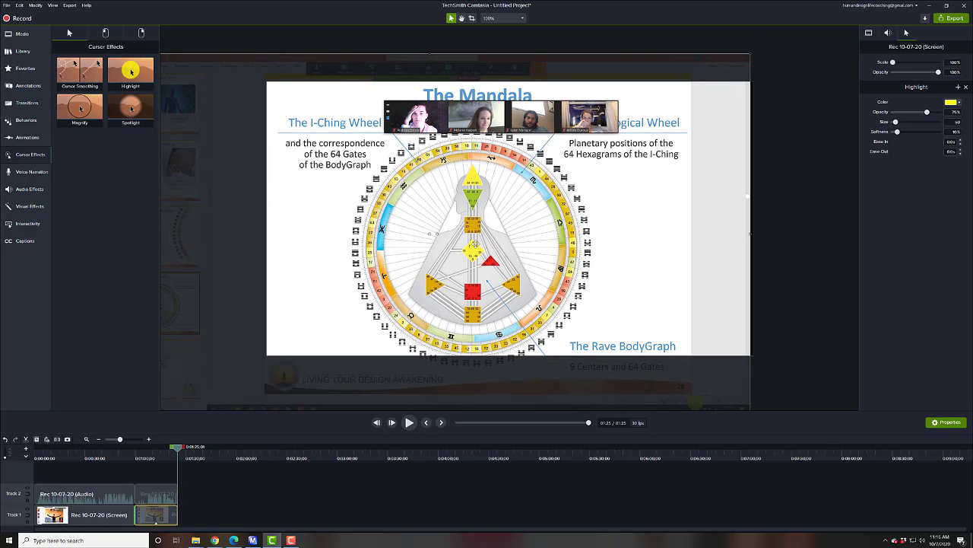
pyautogui.scroll(-1, 724, 368)
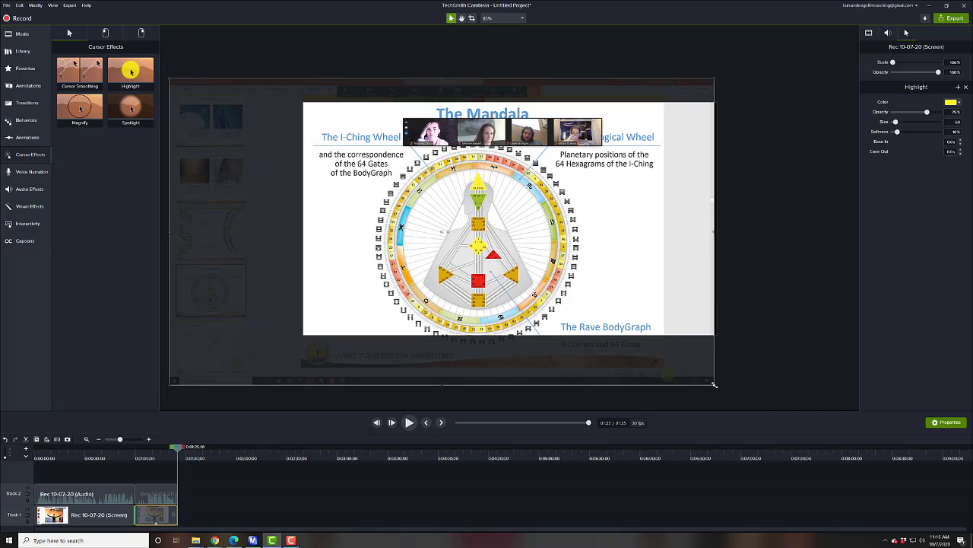
pyautogui.moveTo(712, 383); pyautogui.dragTo(651, 326)
pyautogui.moveTo(511, 293); pyautogui.dragTo(527, 294)
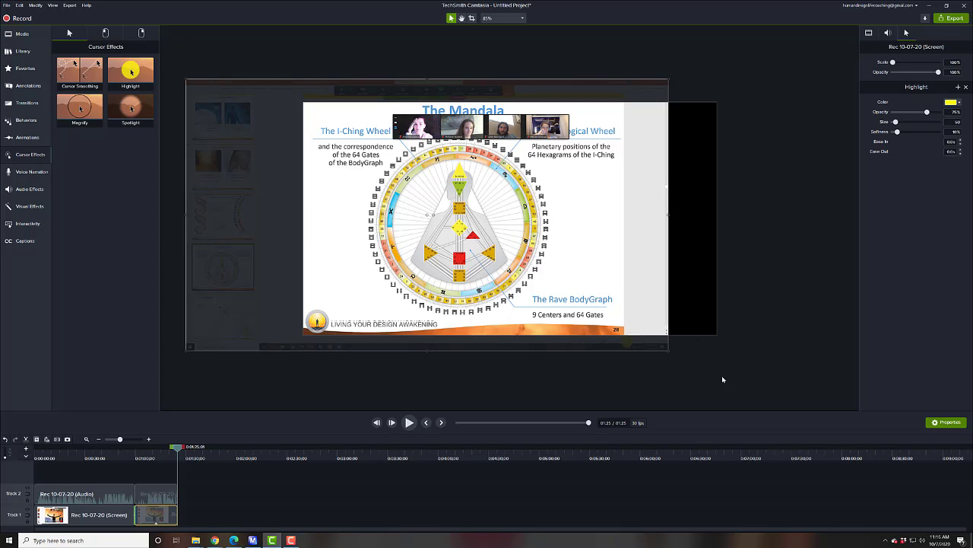
pyautogui.moveTo(457, 276); pyautogui.dragTo(501, 274)
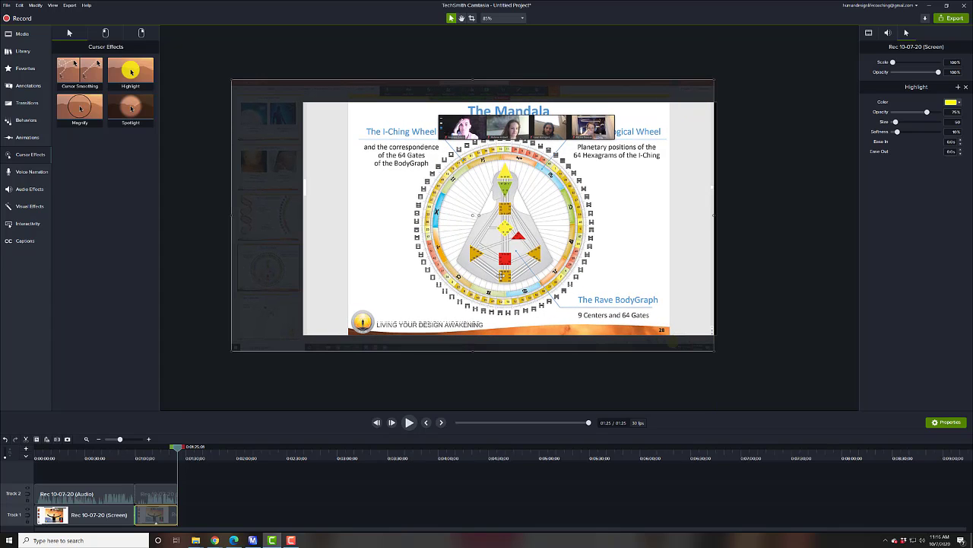